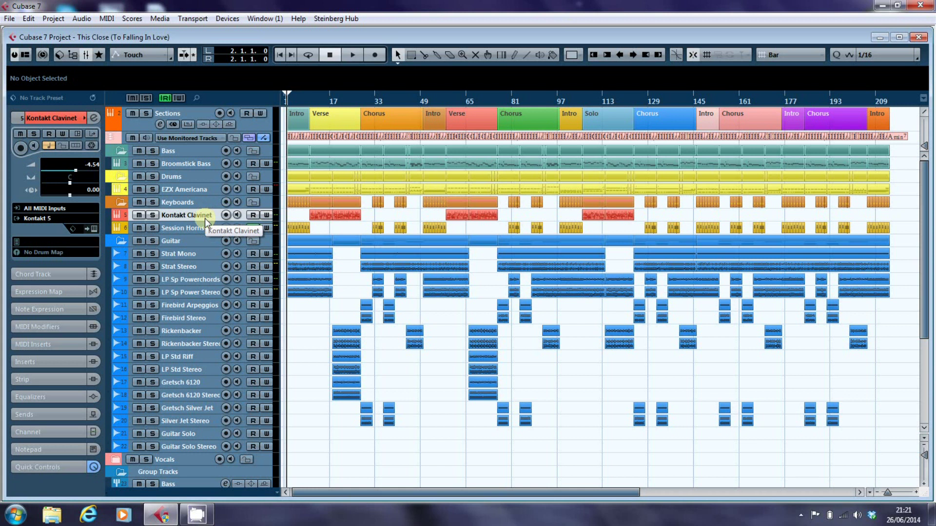
- Scroll the Toontrack FAQ on moving EZdrummer 2 sounds down to the default folder locations
left_click(204, 228)
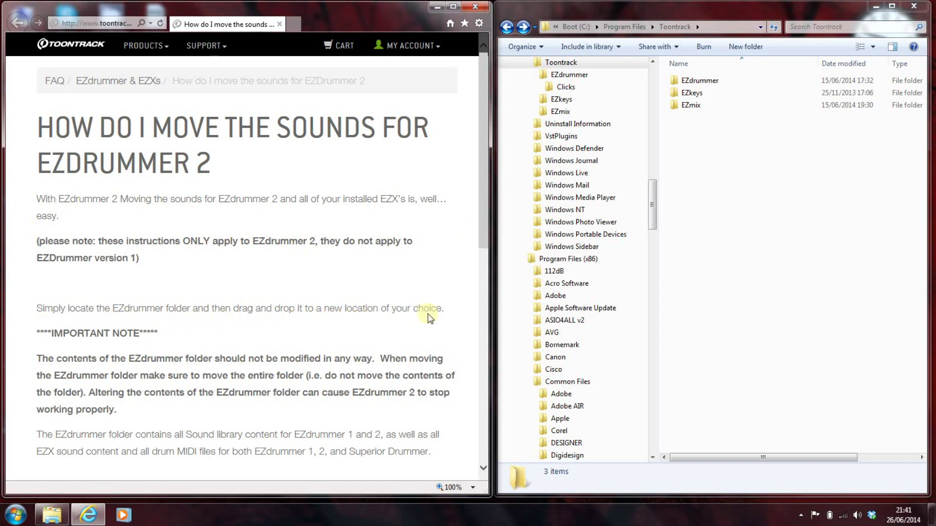
left_click_drag(485, 238, 468, 375)
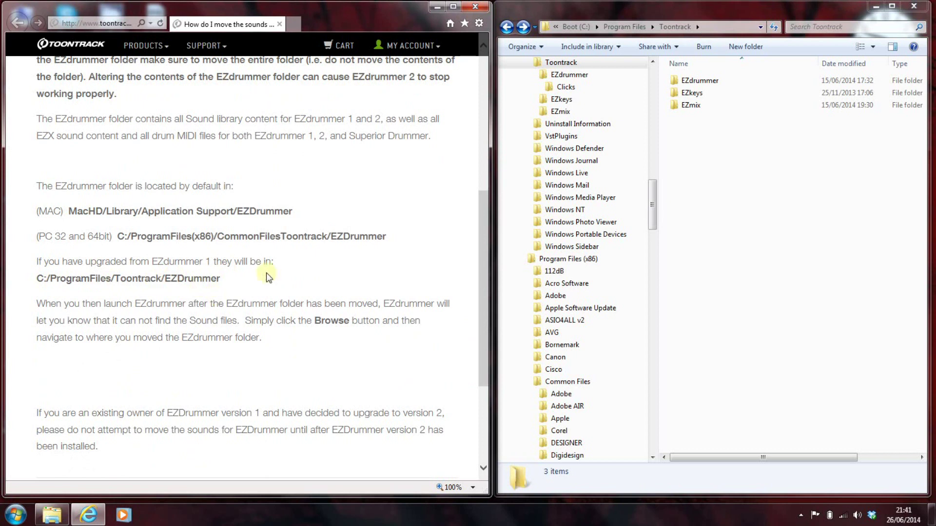
- Look inside the Toontrack EZdrummer folder and its Clicks subfolder, then go back
double_click(704, 82)
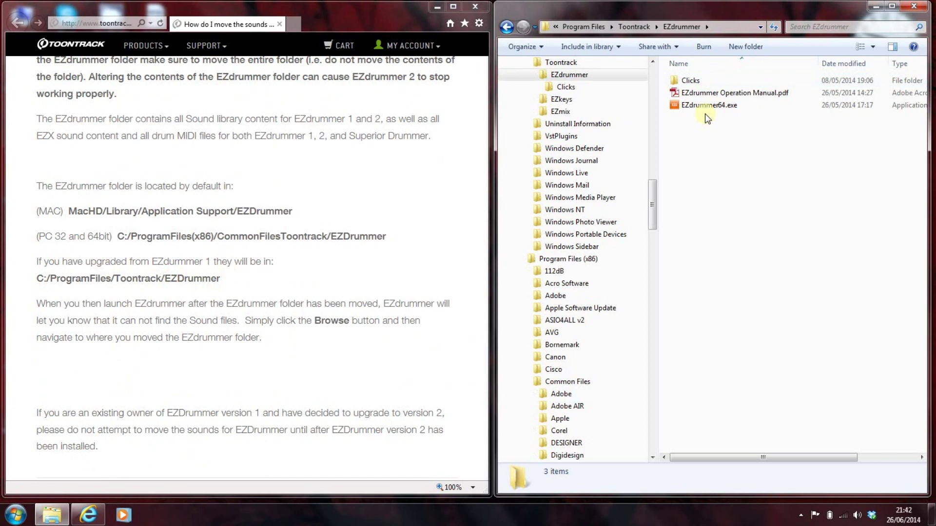
double_click(688, 82)
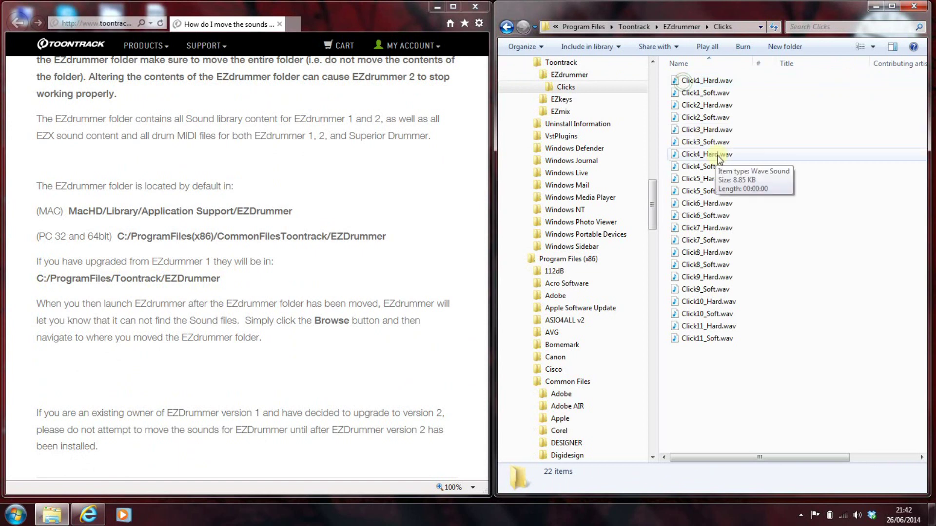
left_click(507, 28)
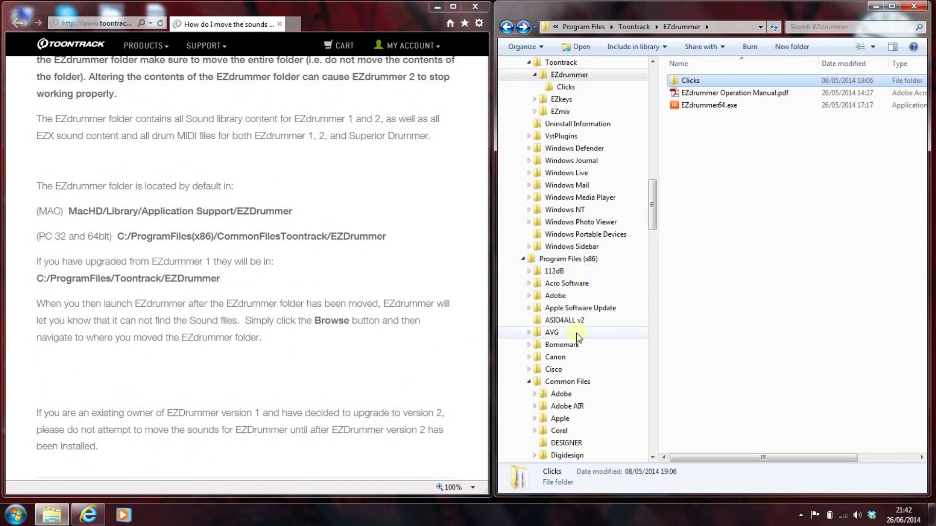
- Check Program Files (x86)\Common Files\Toontrack, which holds only an EZkeys folder
scroll(579, 323, "right", 1)
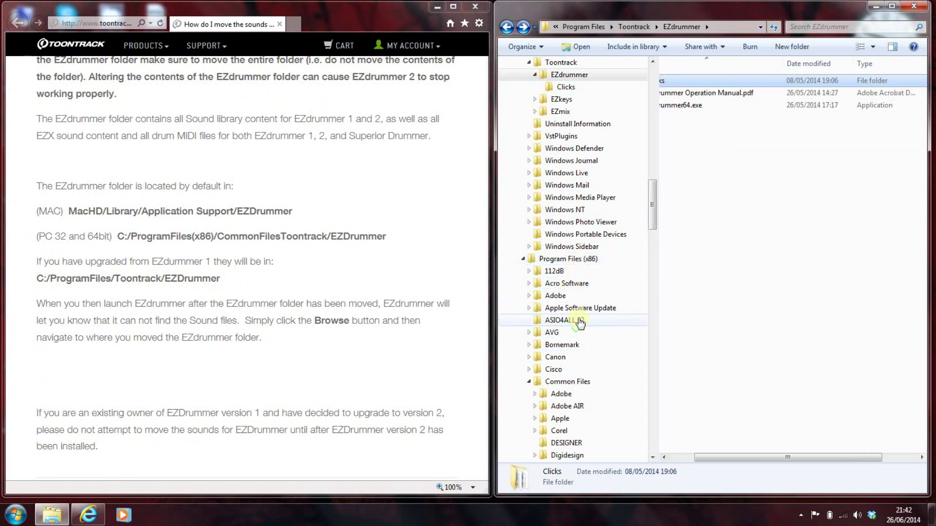
left_click(566, 259)
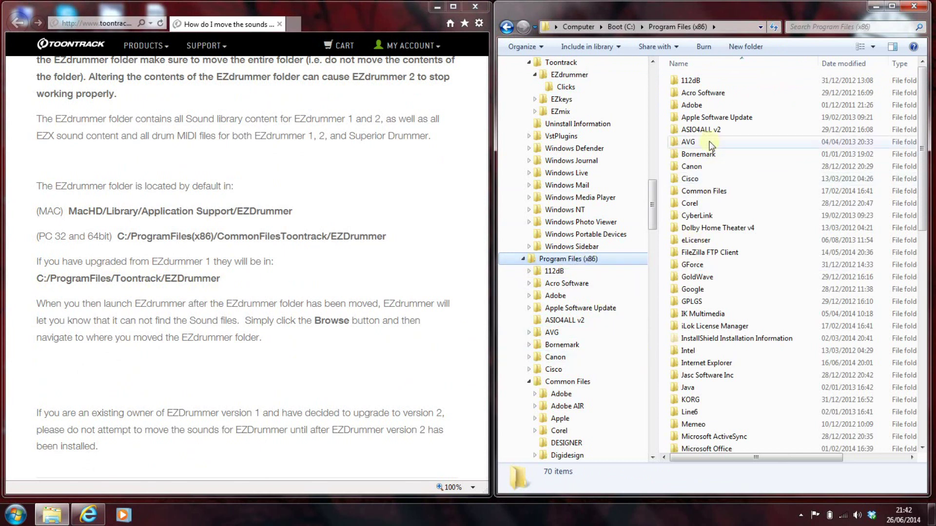
double_click(696, 192)
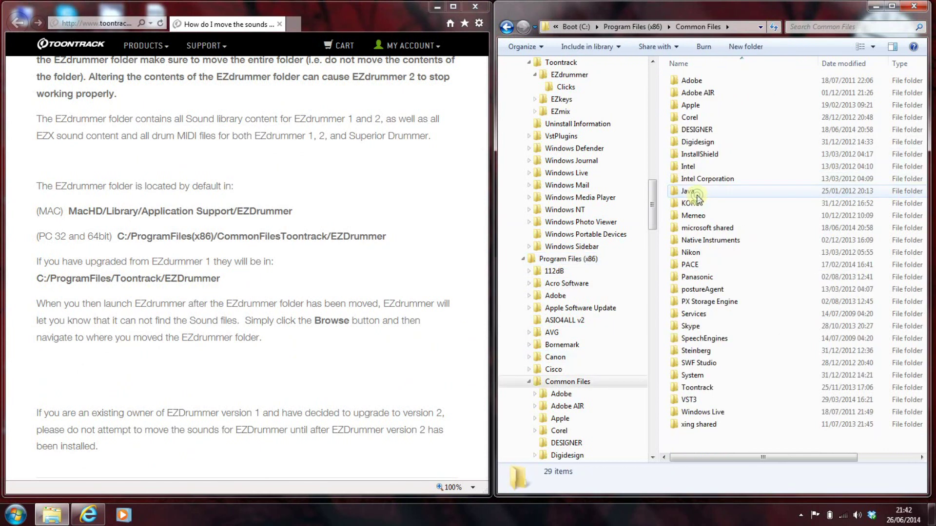
double_click(682, 387)
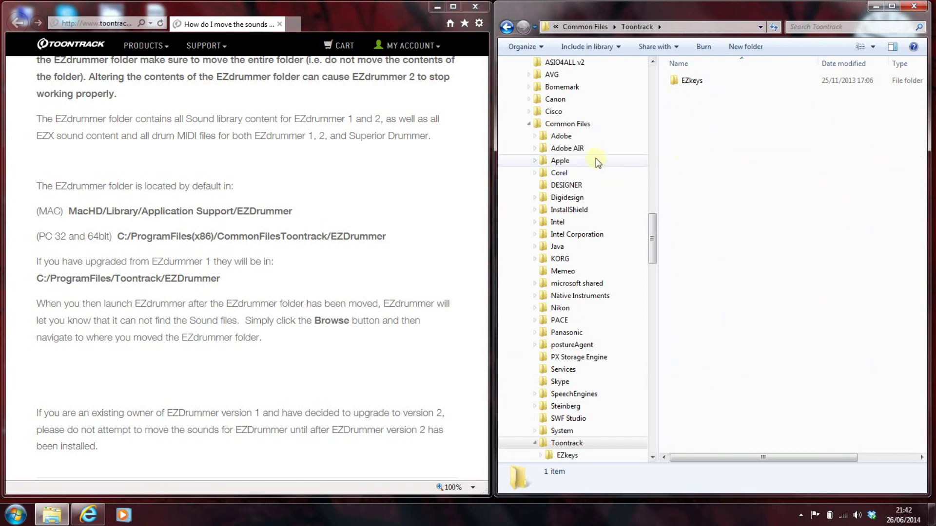
- Open the EZDrummer folder inside Program Files (x86)\Toontrack
left_click(527, 126)
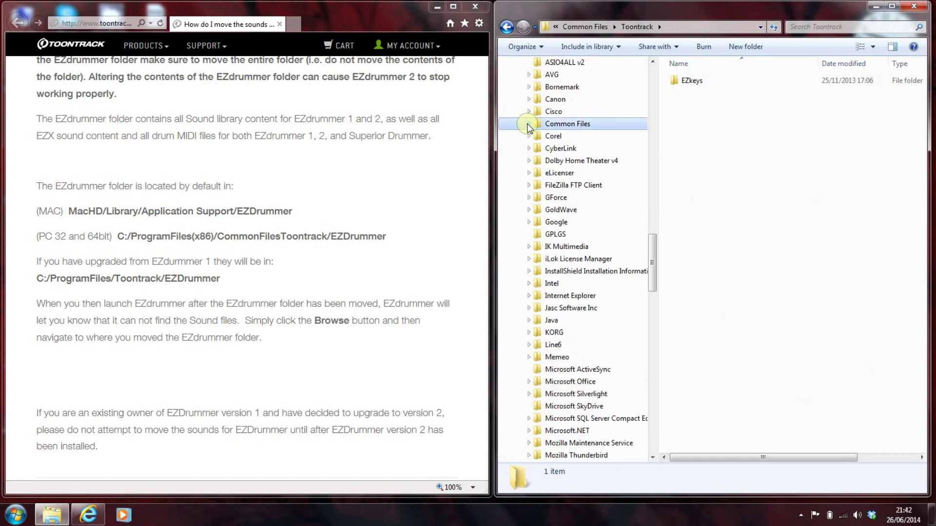
scroll(605, 359, "down", 7)
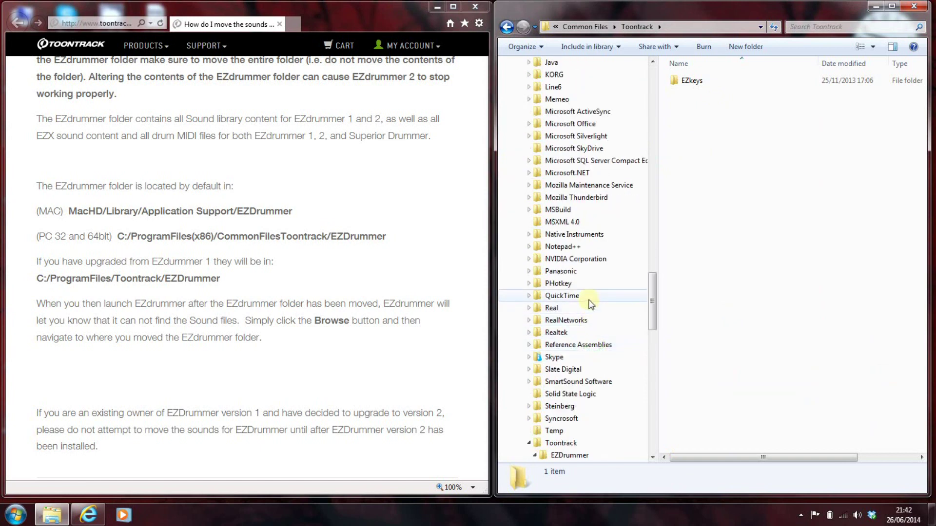
left_click(553, 444)
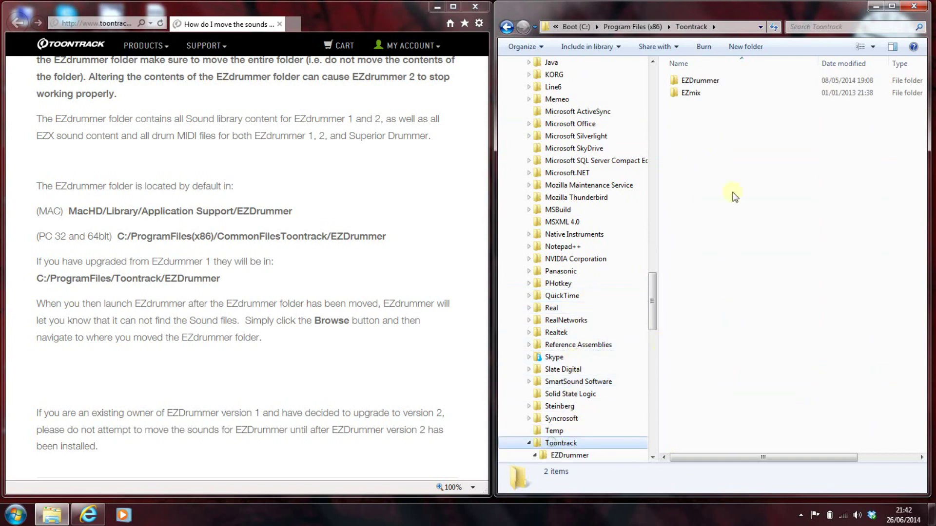
left_click(705, 83)
double_click(705, 83)
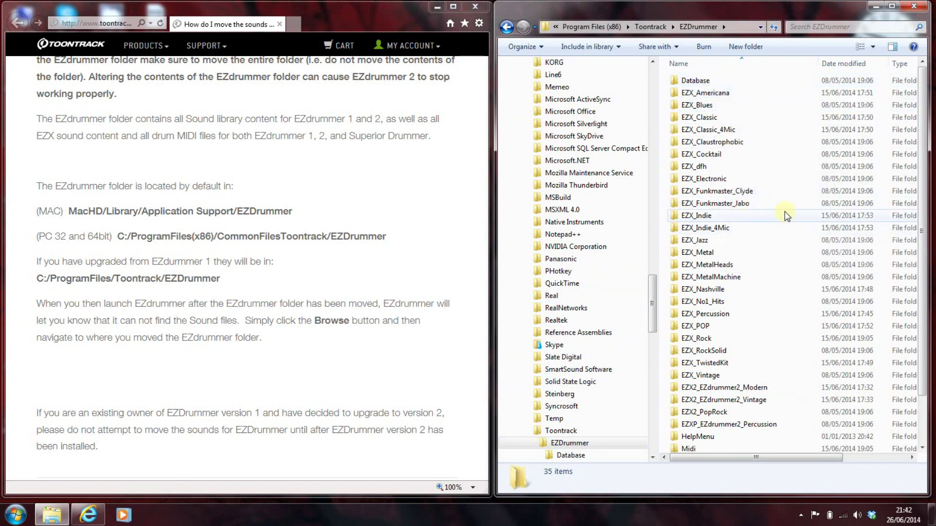
- Browse EZX_Funkmaster_Clyde and EZX_Indie\Sounds, then return to the Toontrack folder
mouse_move(785, 215)
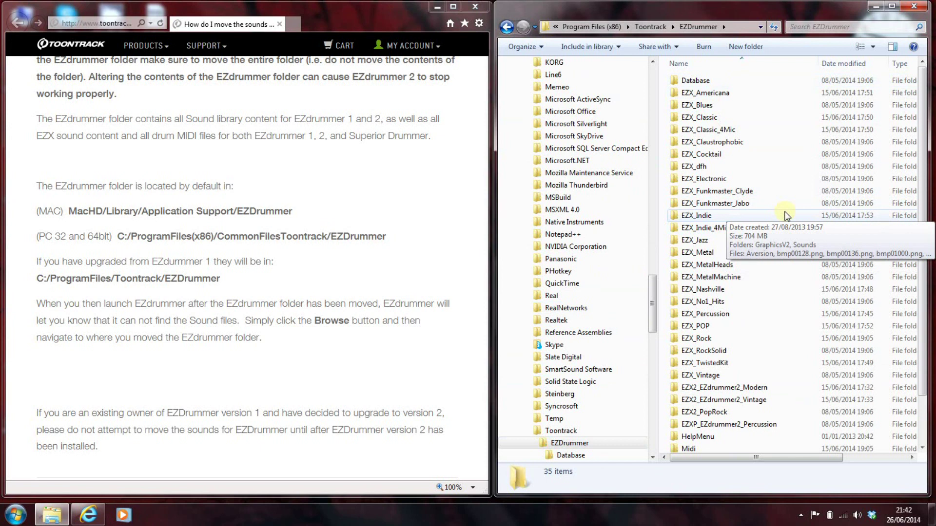
left_click(743, 193)
double_click(742, 193)
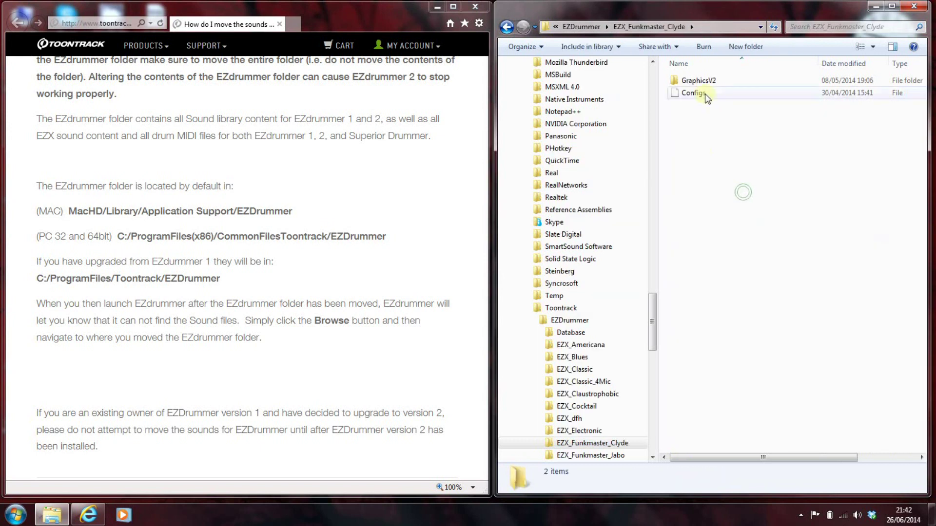
double_click(711, 82)
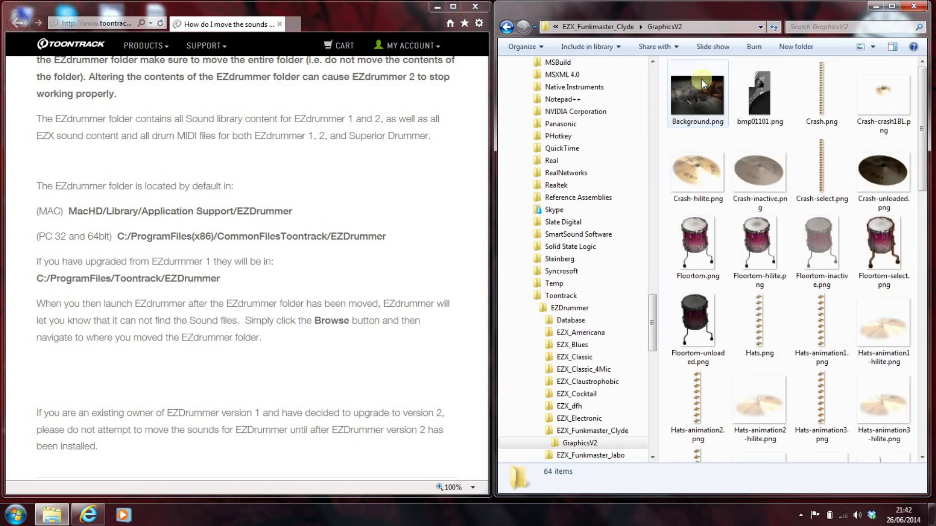
left_click(507, 28)
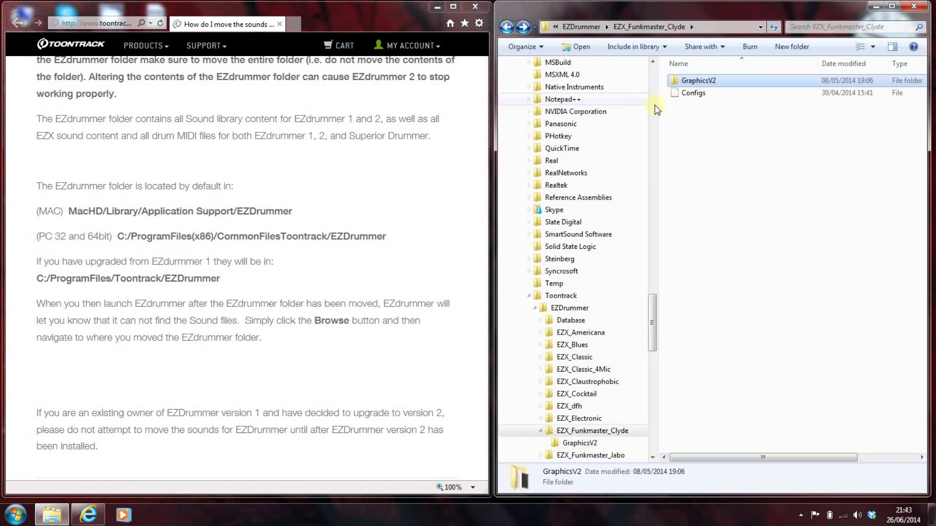
left_click(507, 29)
double_click(692, 216)
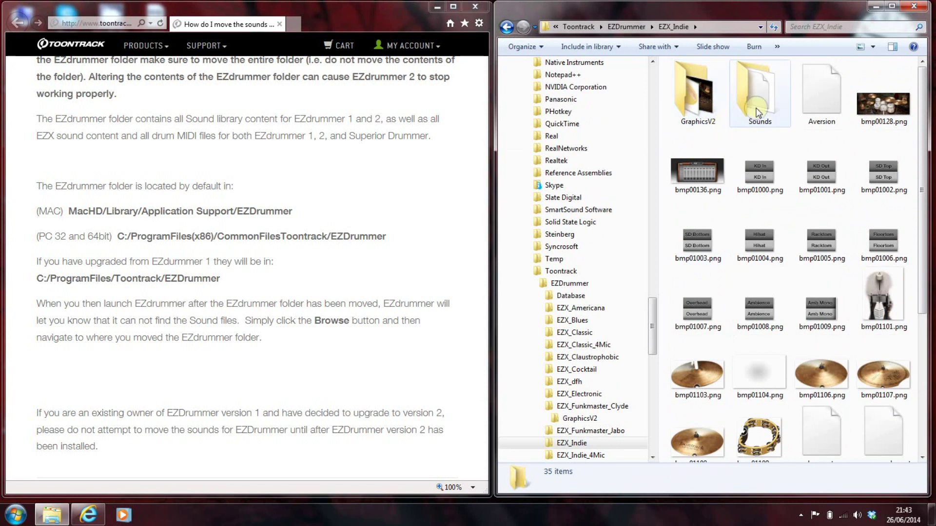
double_click(756, 108)
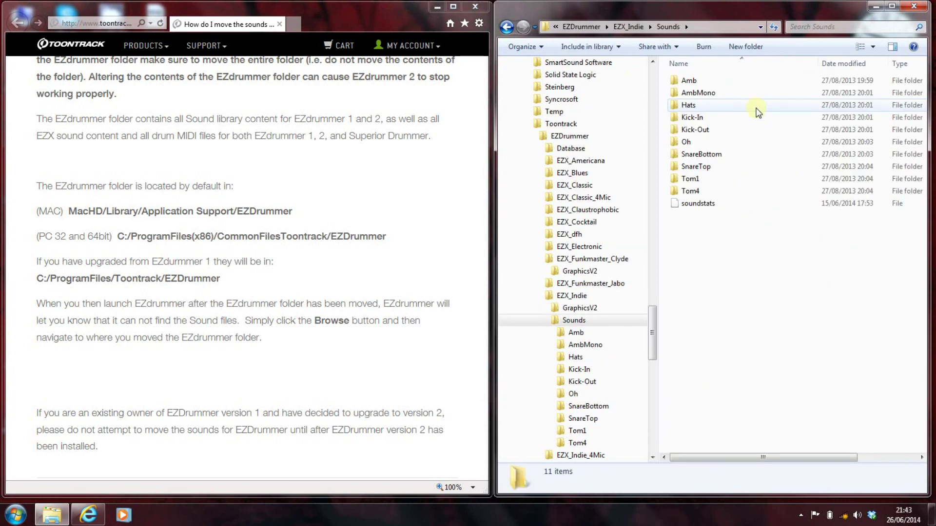
left_click(508, 28)
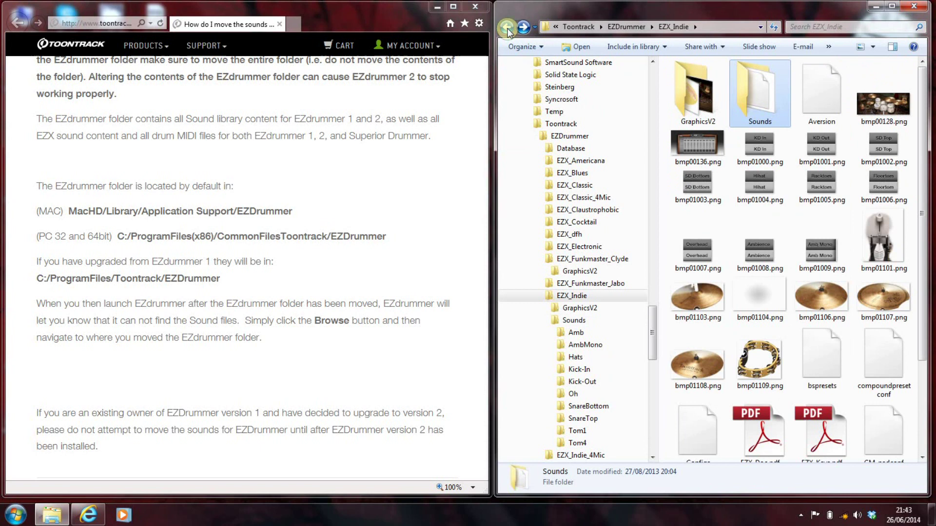
left_click(508, 29)
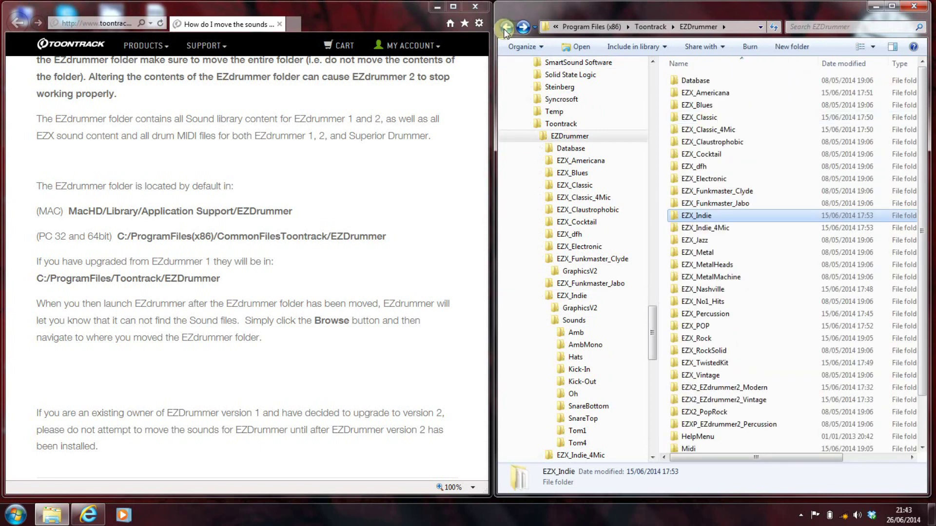
left_click(506, 29)
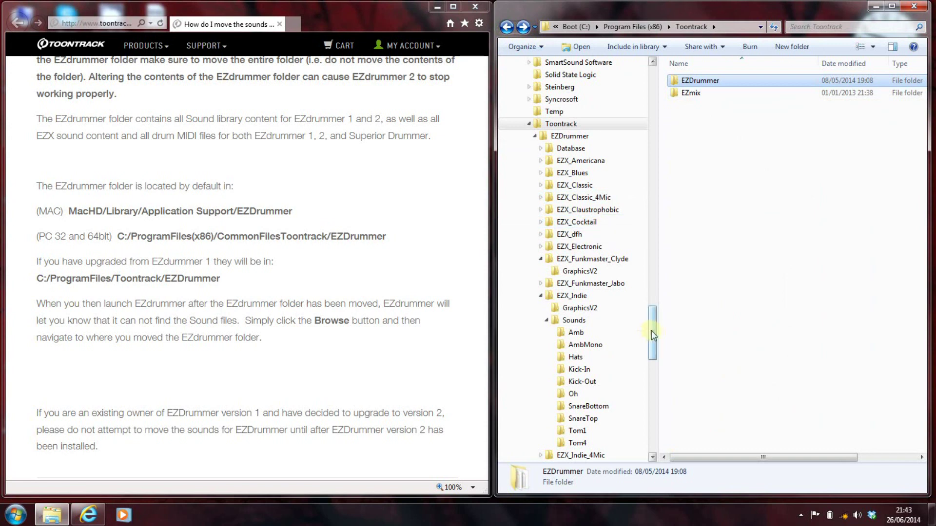
- Copy the EZDrummer folder into Toontrack on Library (L:), showing the copy details
left_click_drag(655, 334, 655, 448)
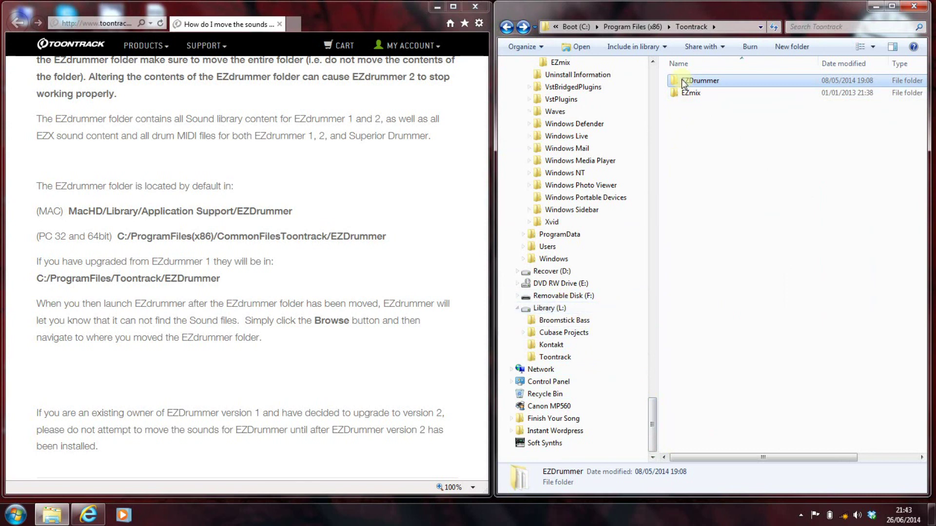
left_click_drag(682, 79, 599, 357)
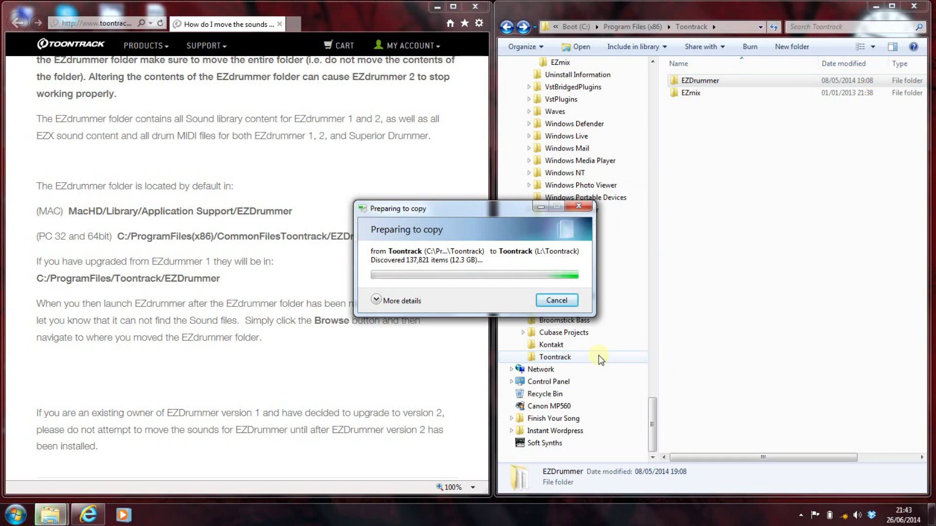
left_click(376, 300)
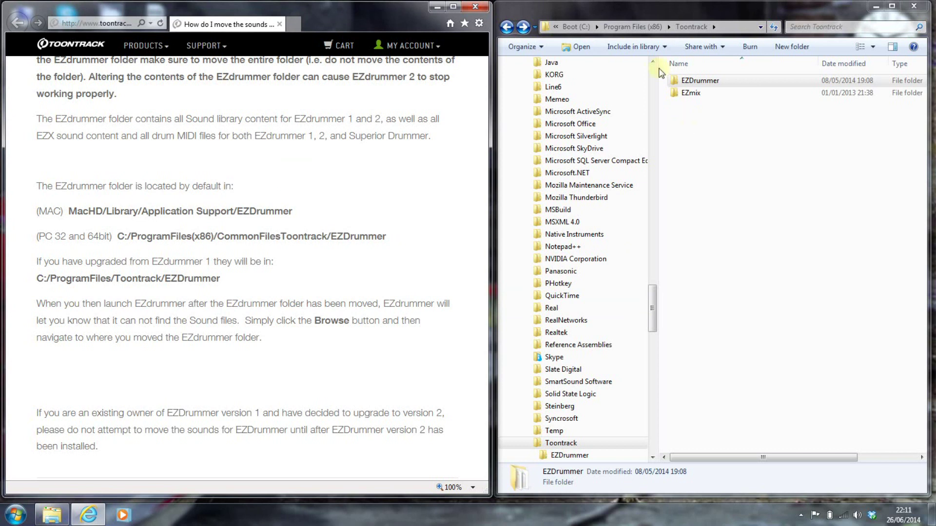
- Rename the original EZDrummer folder in Program Files (x86)\Toontrack to Old_EZDrummer
right_click(686, 87)
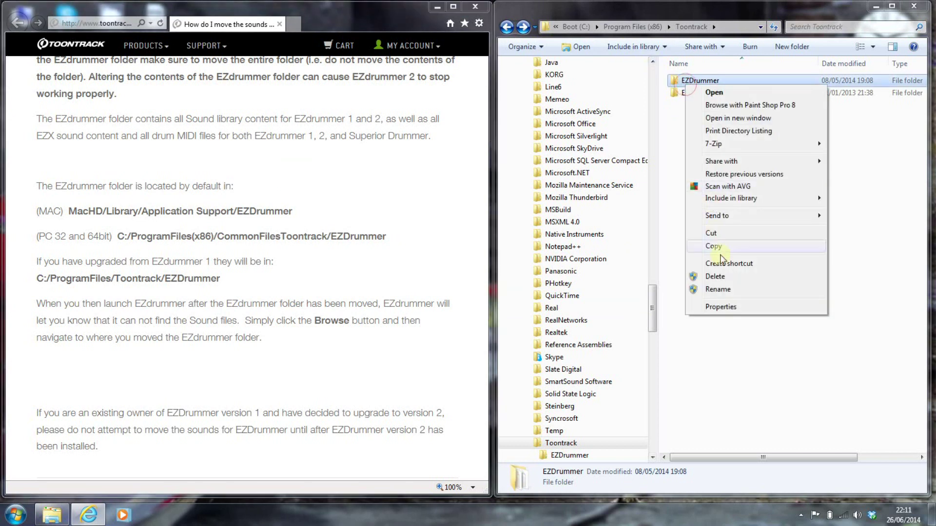
left_click(718, 289)
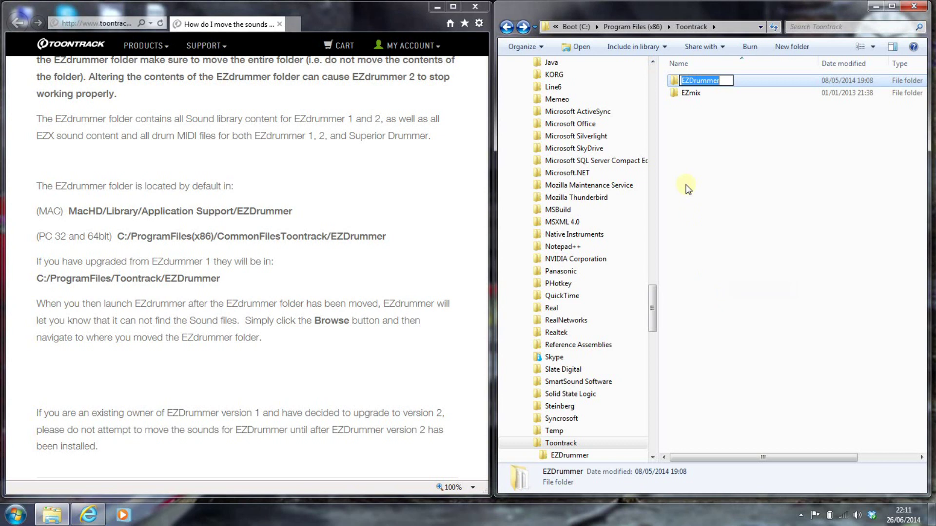
key("End")
type("Old_")
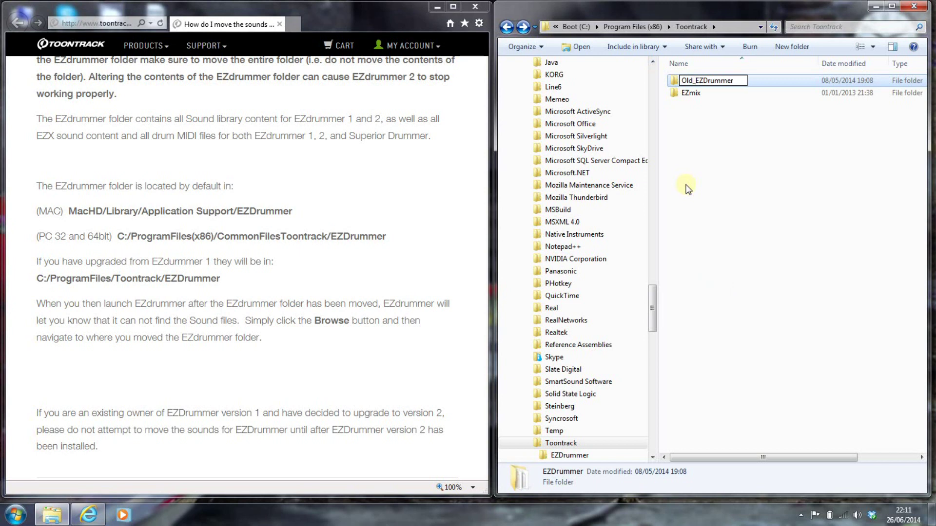
key("Return")
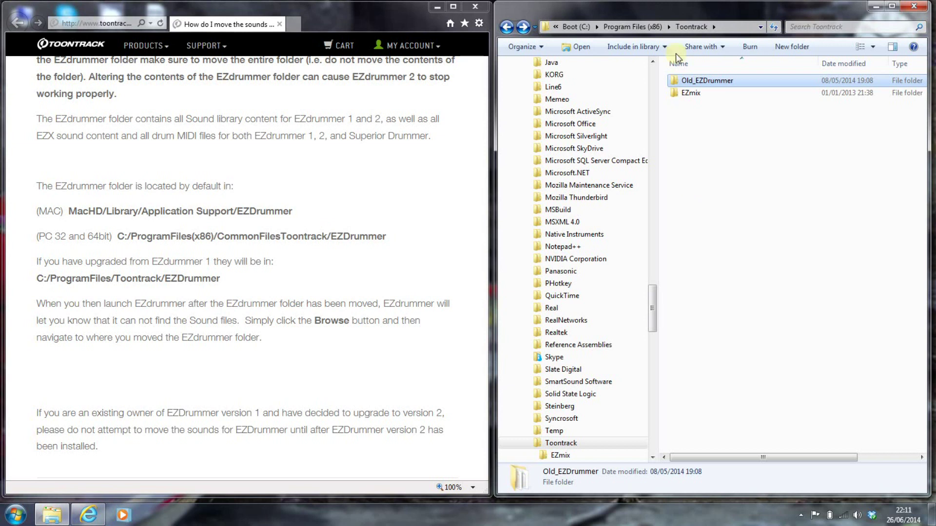
- Read the Toontrack FAQ to the bottom and close its window
left_click(914, 6)
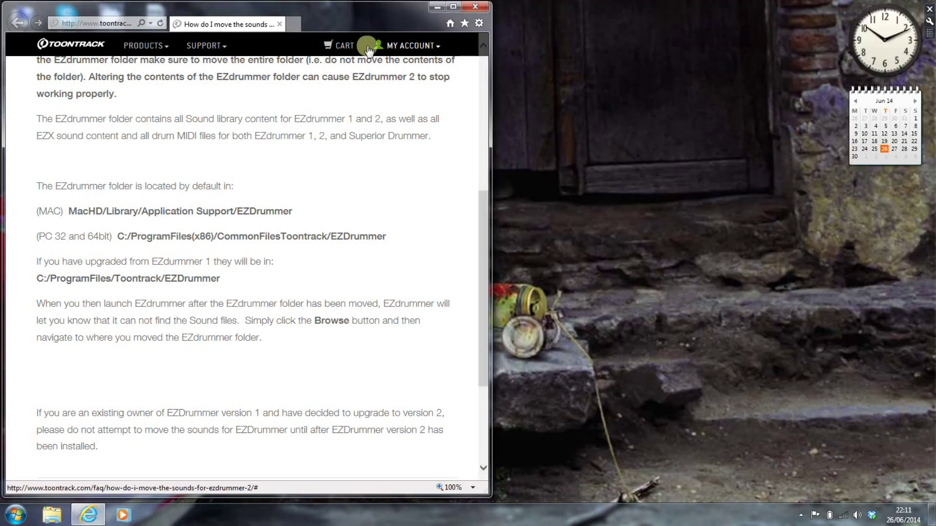
scroll(334, 183, "down", 3)
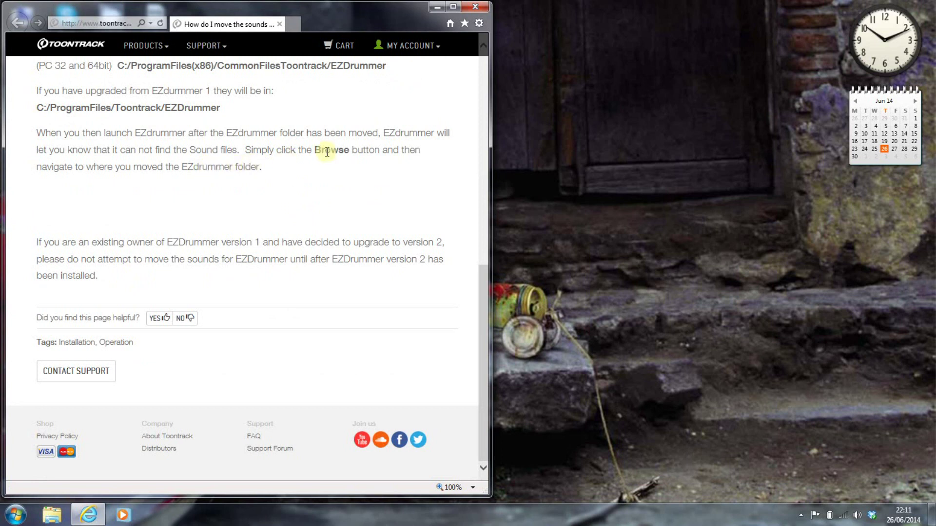
left_click(471, 9)
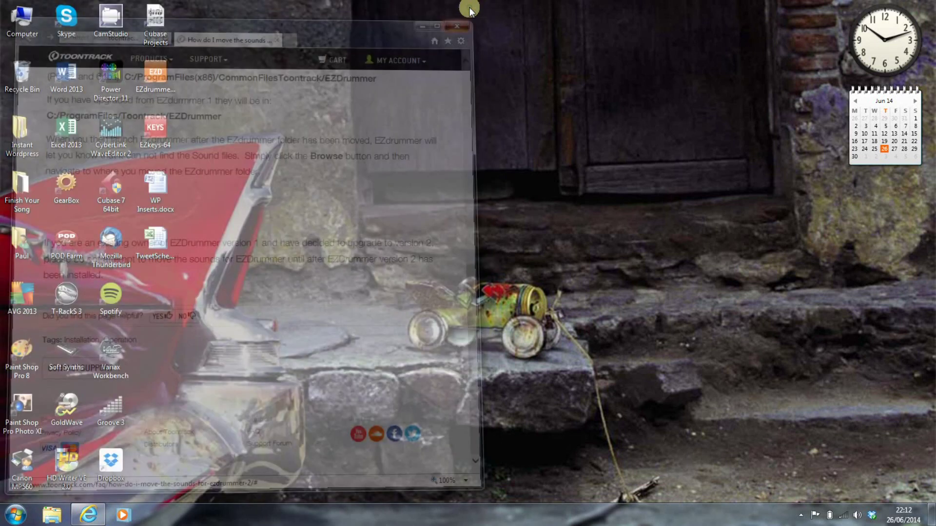
left_click(163, 70)
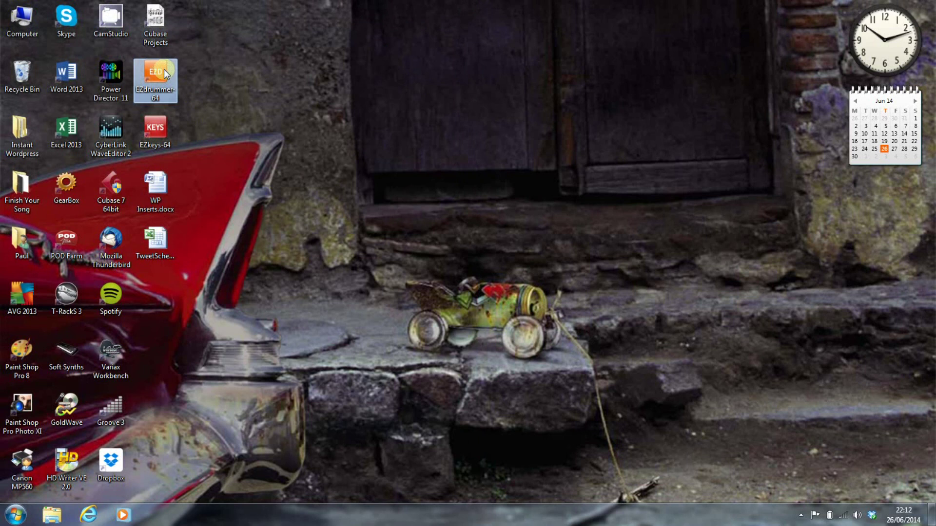
double_click(164, 69)
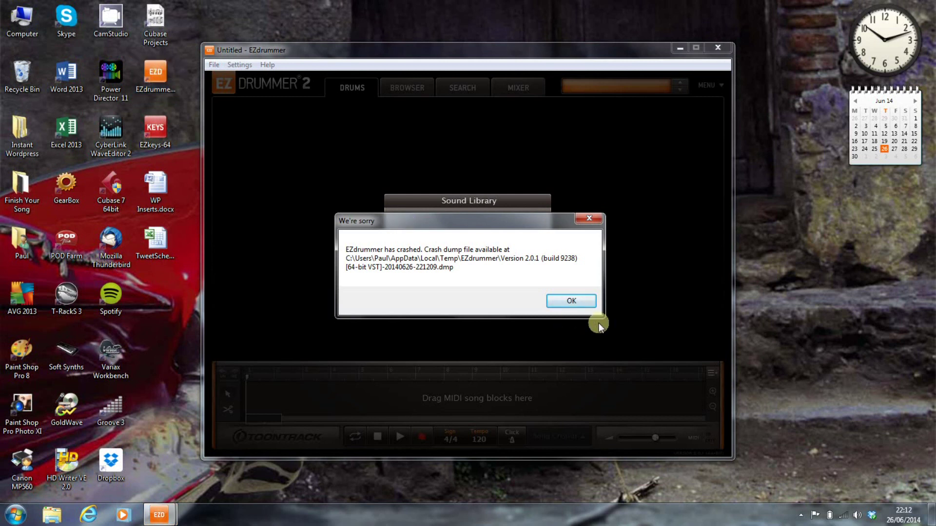
left_click(575, 301)
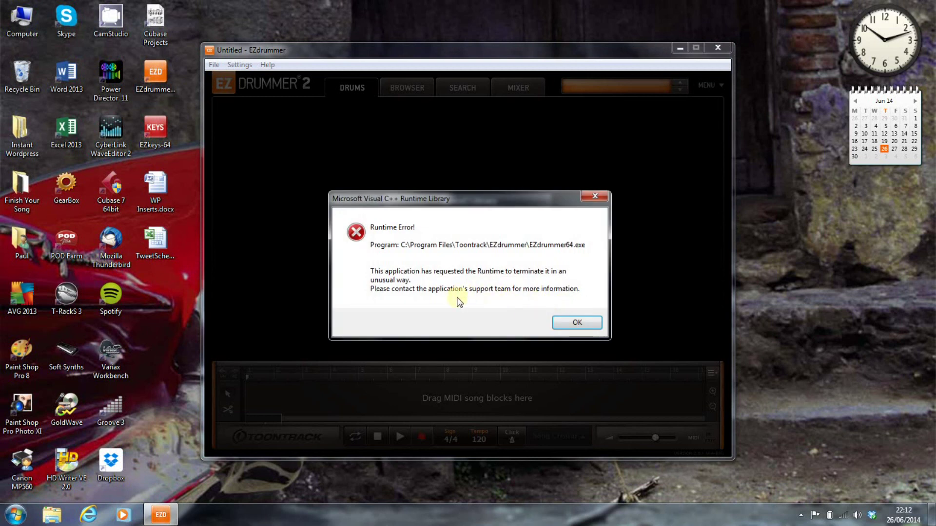
left_click(560, 321)
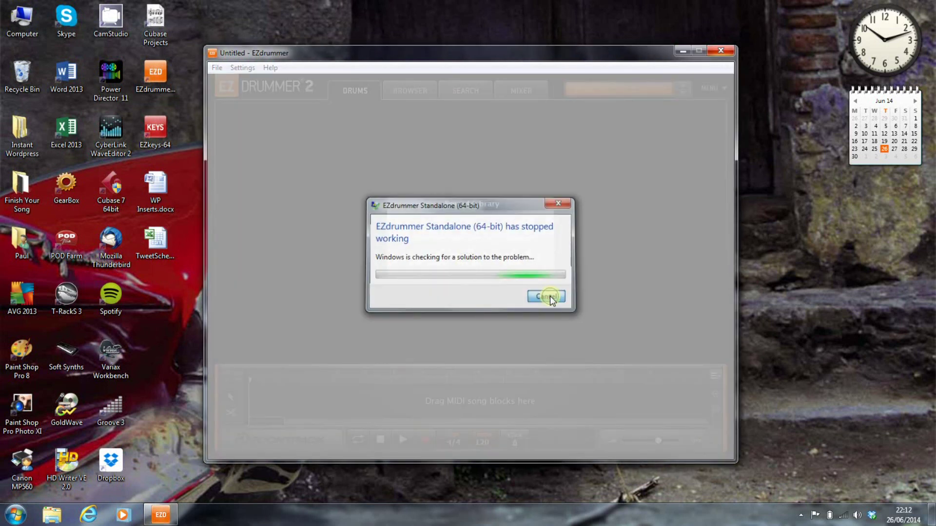
left_click(549, 296)
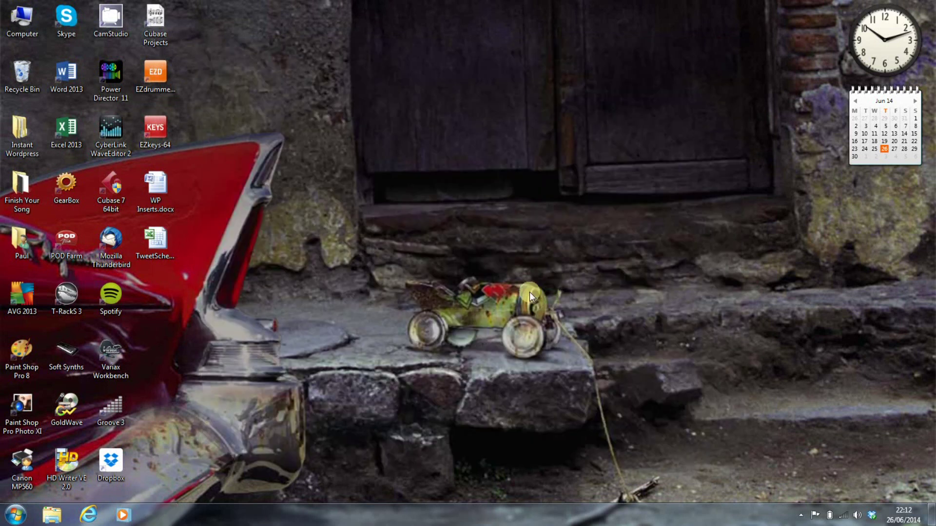
left_click(155, 75)
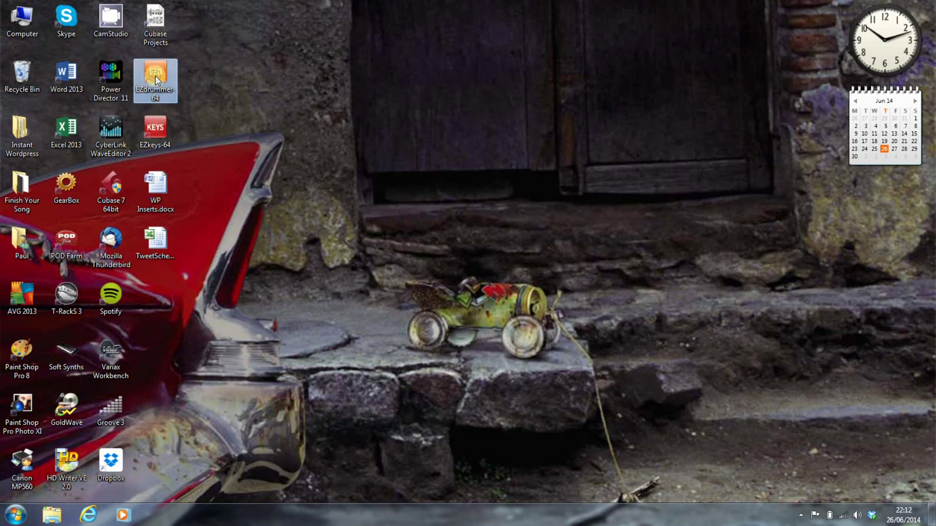
left_click(339, 165)
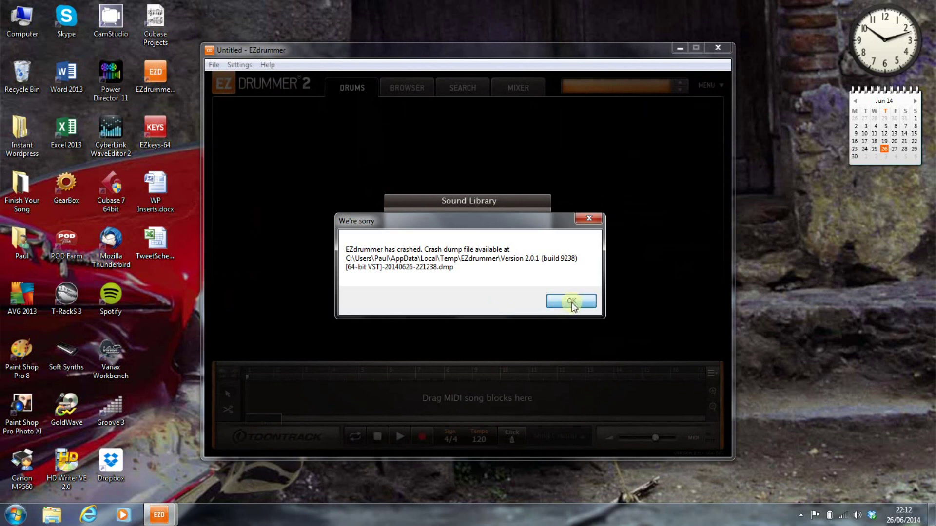
left_click(570, 302)
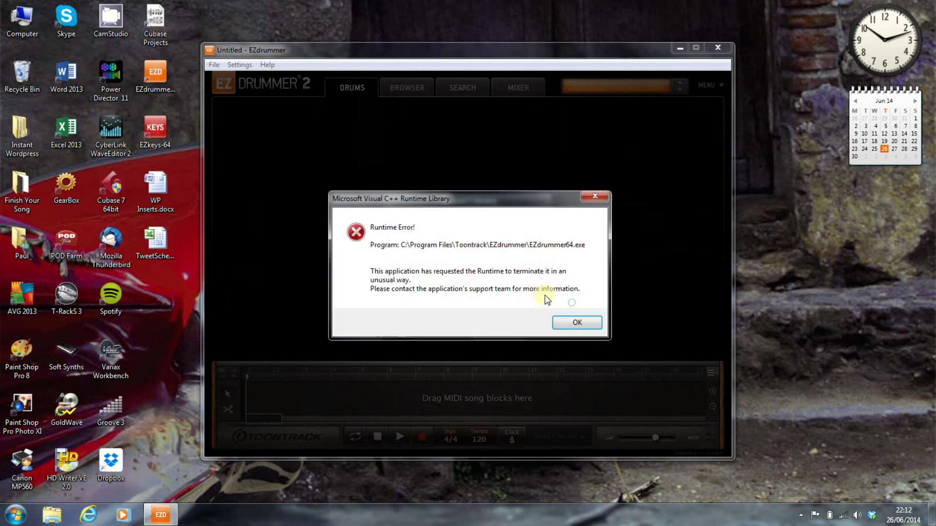
left_click(566, 326)
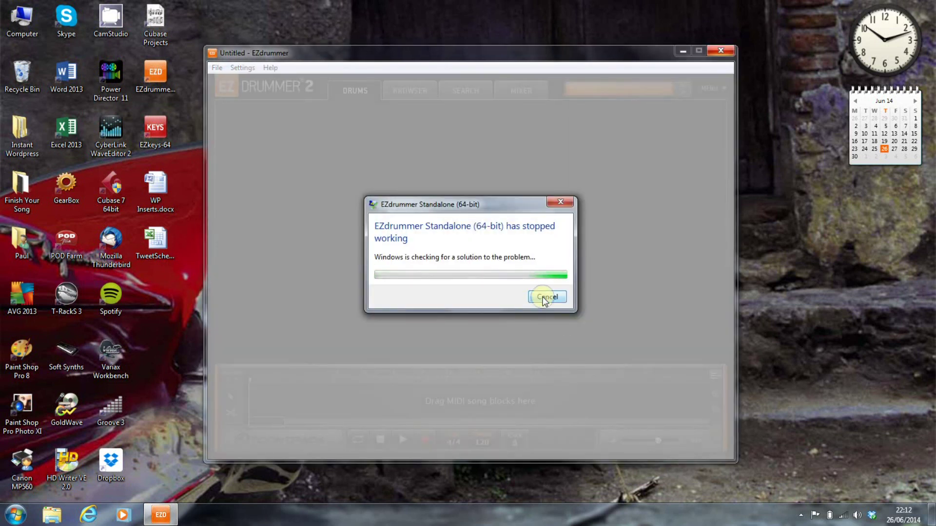
left_click(544, 297)
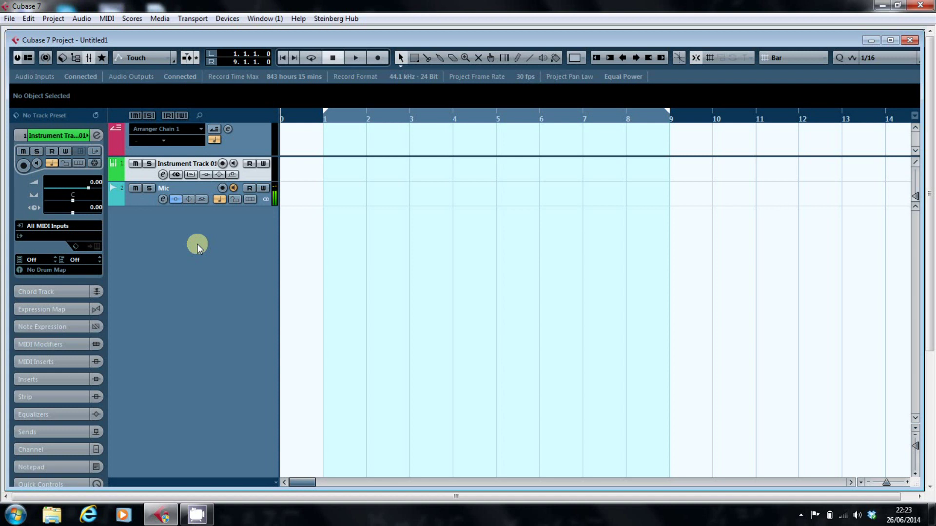
- Load EZdrummer from the Toontrack VST instruments onto Instrument Track 01
left_click(49, 234)
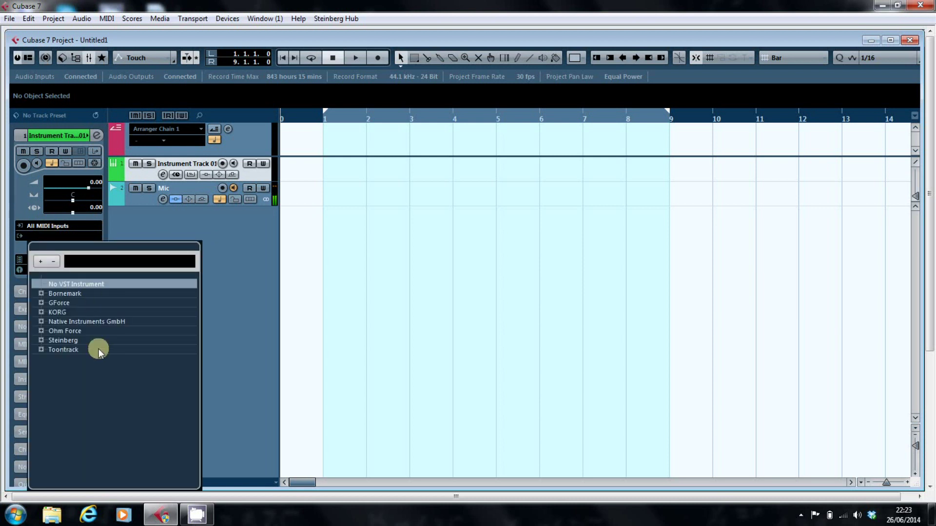
left_click(38, 352)
left_click(64, 360)
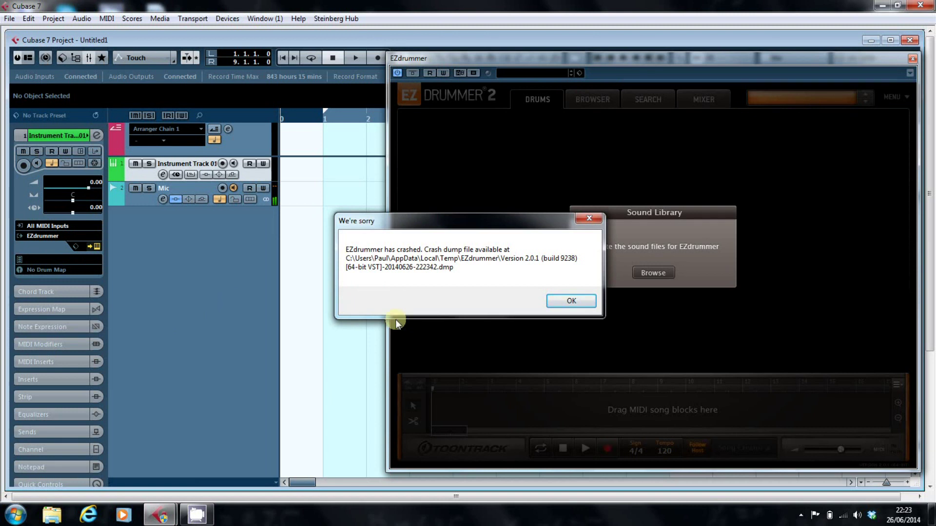
- Dismiss both crash errors, point EZdrummer's sounds to L:\Toontrack\EZDrummer, then minimize Cubase
left_click(584, 301)
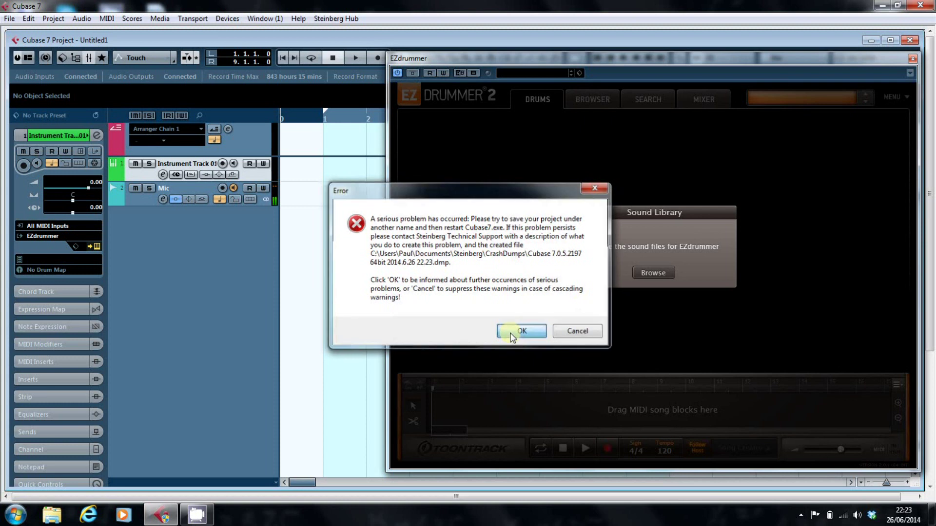
left_click(522, 335)
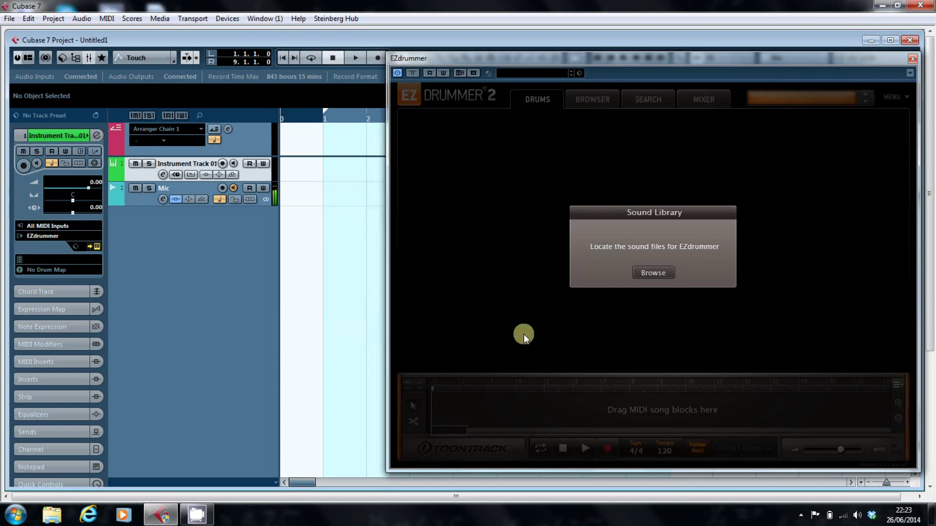
left_click(649, 275)
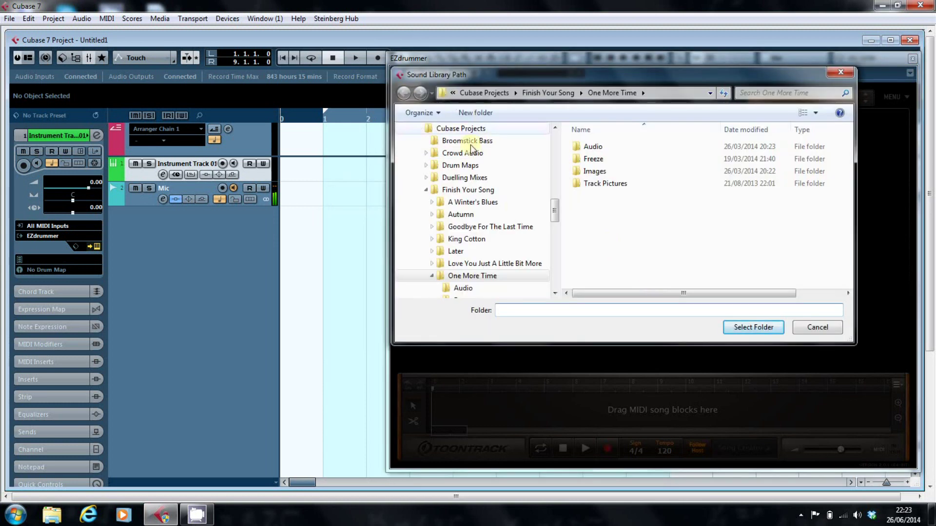
scroll(554, 225, "down", 1)
left_click_drag(554, 225, 556, 273)
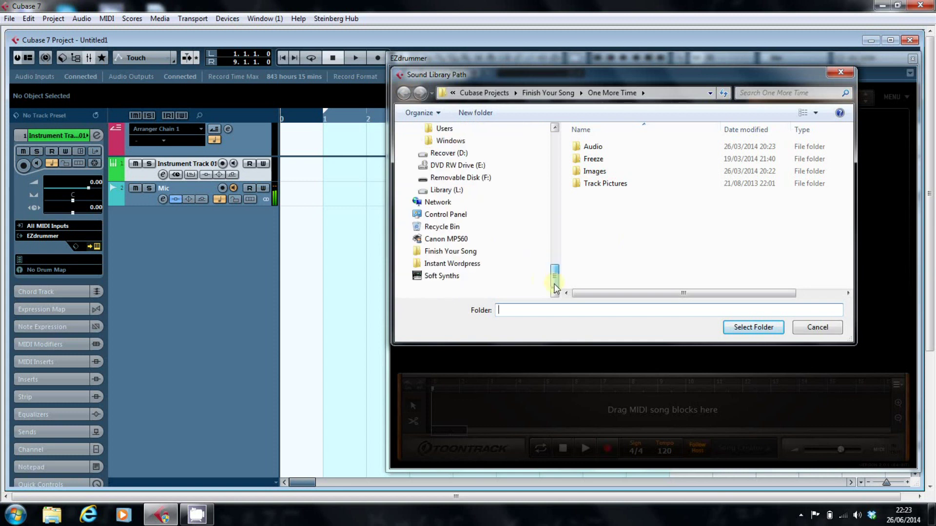
left_click(414, 190)
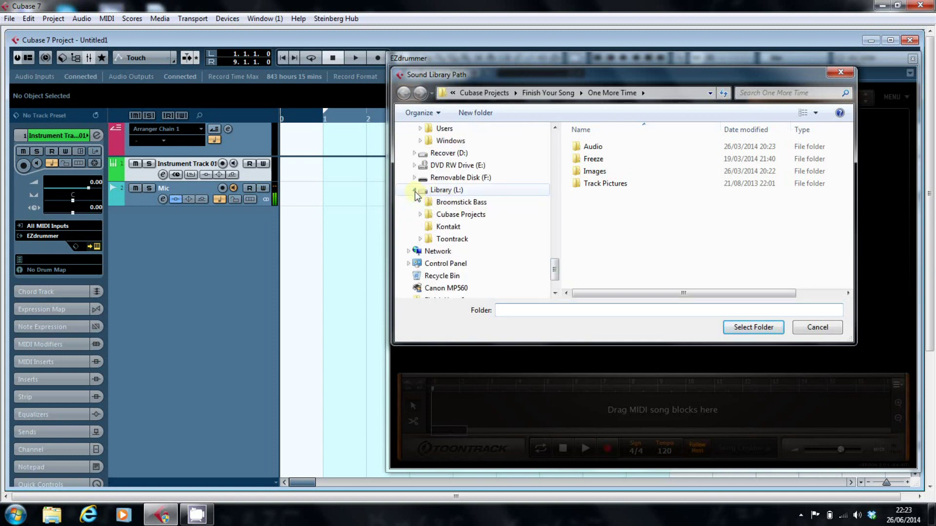
left_click(452, 239)
left_click(591, 149)
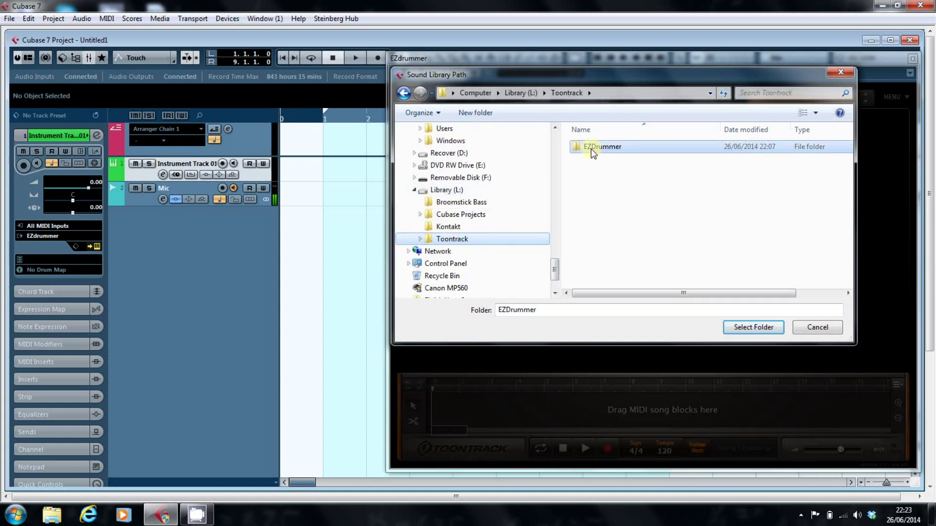
left_click(744, 327)
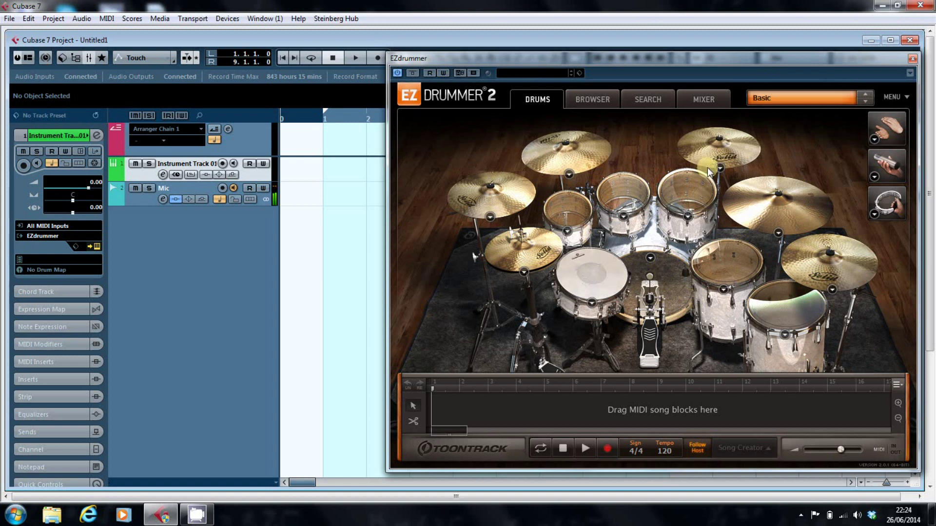
key("super+d")
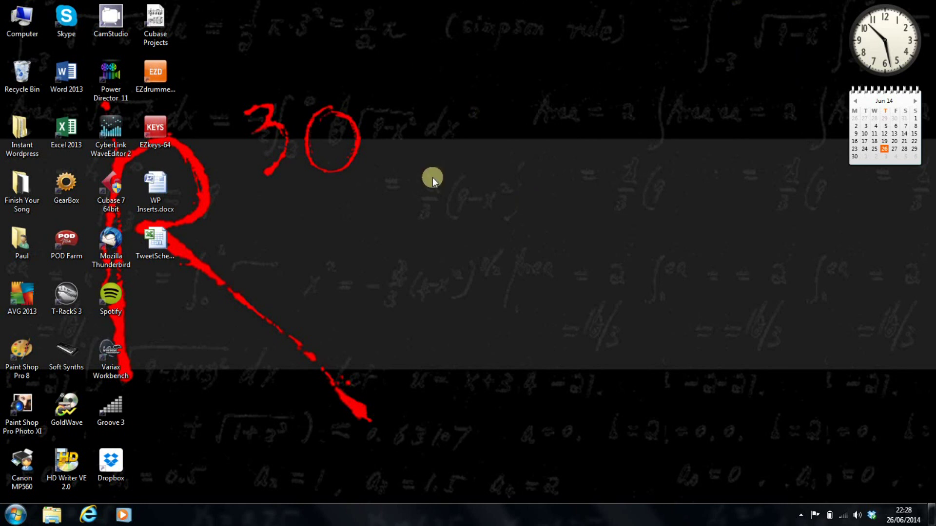
- Launch standalone EZdrummer 2 from the EZdrummer-64 desktop shortcut
left_click(166, 74)
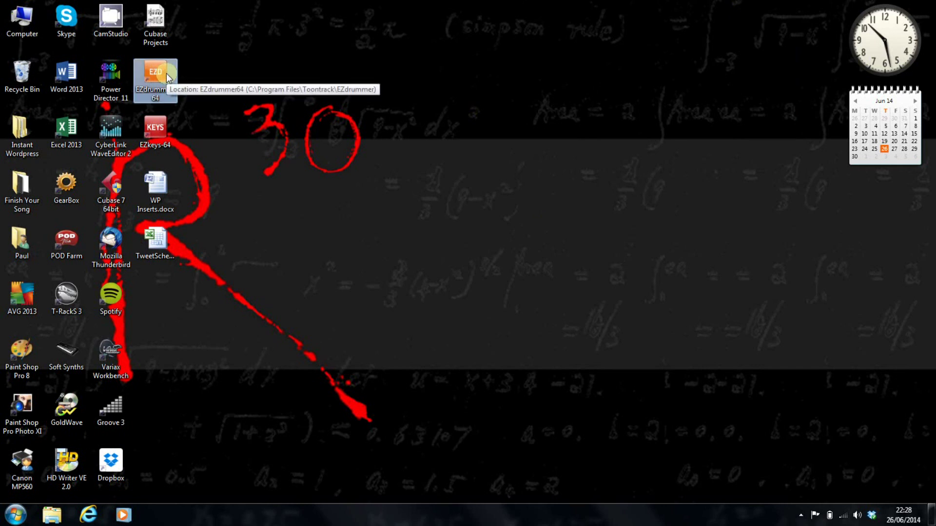
double_click(167, 75)
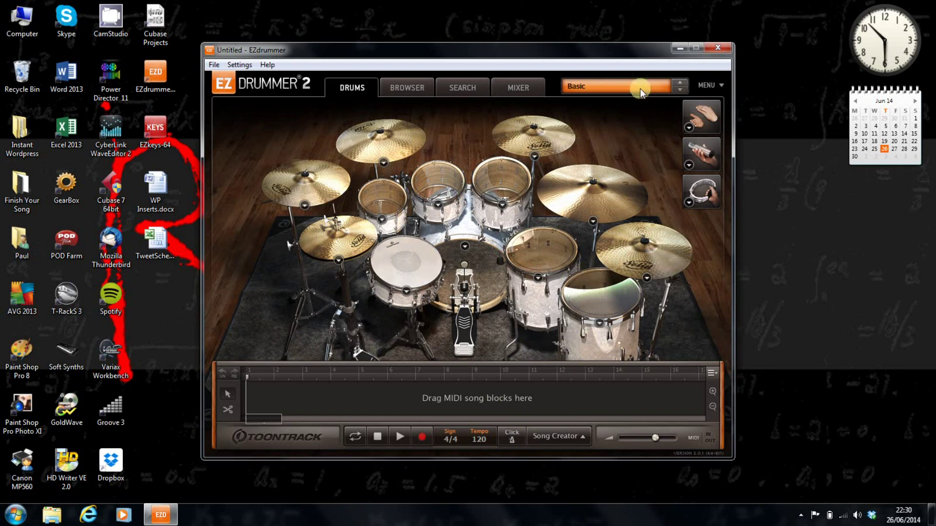
- Load The Classic's Original Mix kit preset in place of Basic
left_click(640, 89)
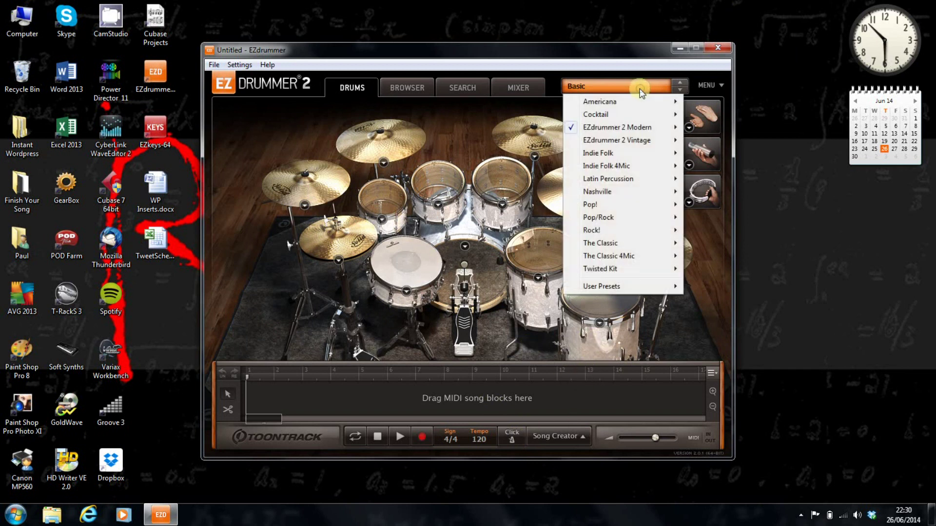
mouse_move(622, 246)
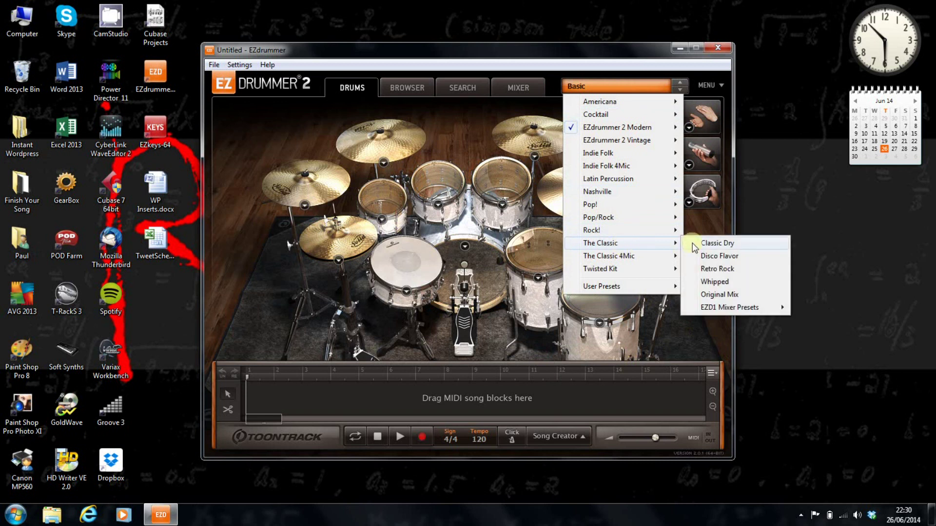
left_click(716, 295)
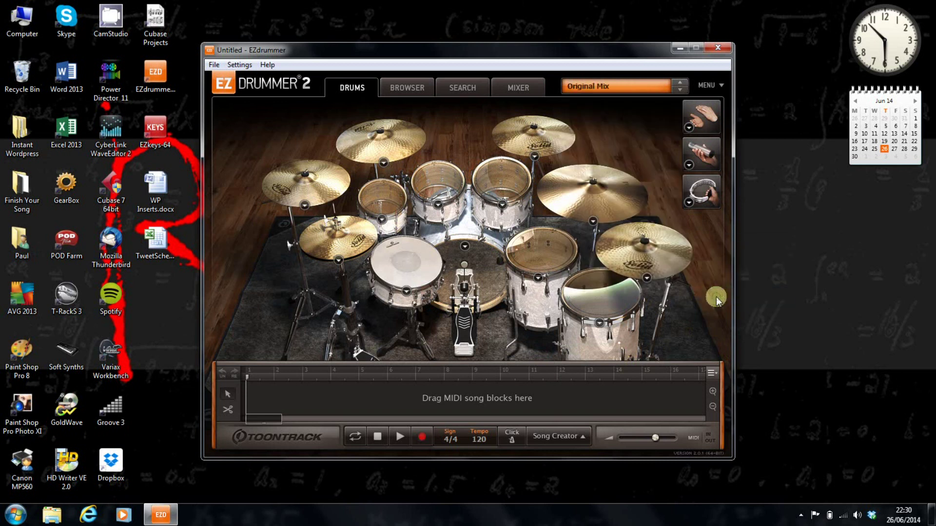